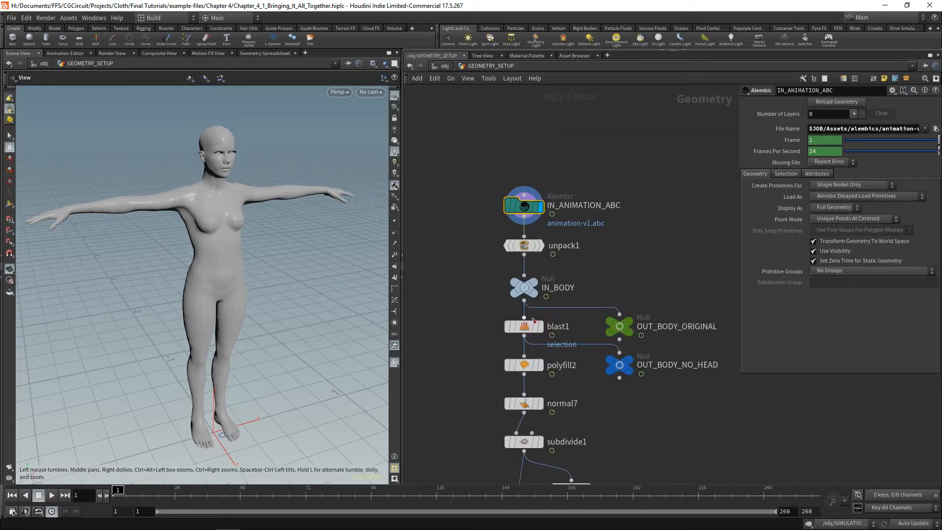
Step: Display the imported body mesh at IN_BODY and the headless body at blast1 in GEOMETRY_SETUP
left_click(543, 270)
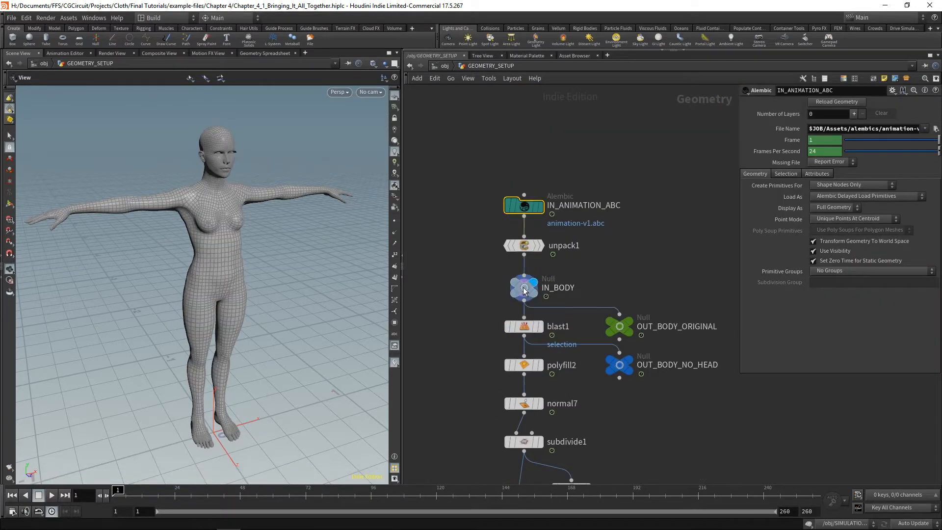
left_click(524, 289)
middle_click_drag(465, 350, 505, 190)
left_click(579, 170)
mouse_move(668, 302)
middle_mouse_down()
mouse_move(656, 244)
mouse_move(687, 300)
middle_mouse_up()
Step: Display and select subdivide1, and inspect the subdivided headless body from behind
left_click(598, 281)
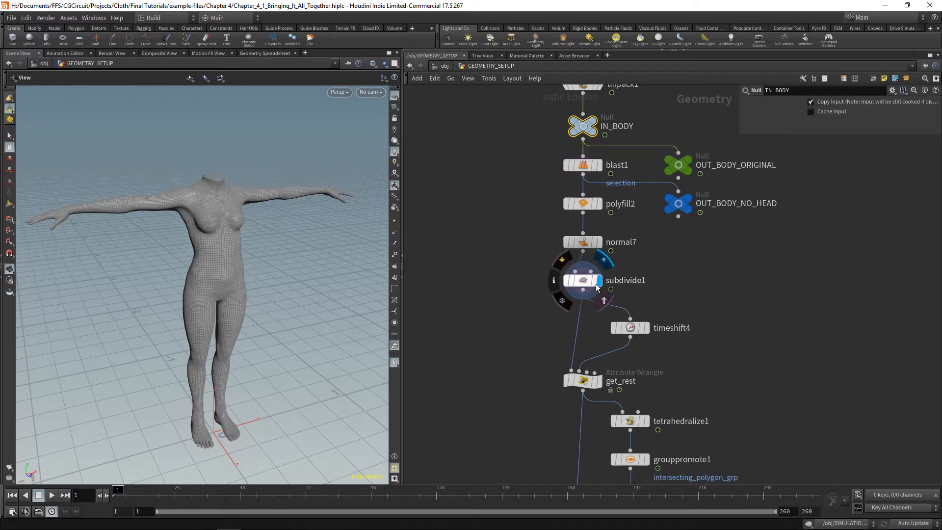
left_click(584, 280)
left_click_drag(250, 261, 399, 255)
right_click_drag(294, 260, 263, 240)
left_click_drag(253, 257, 265, 261)
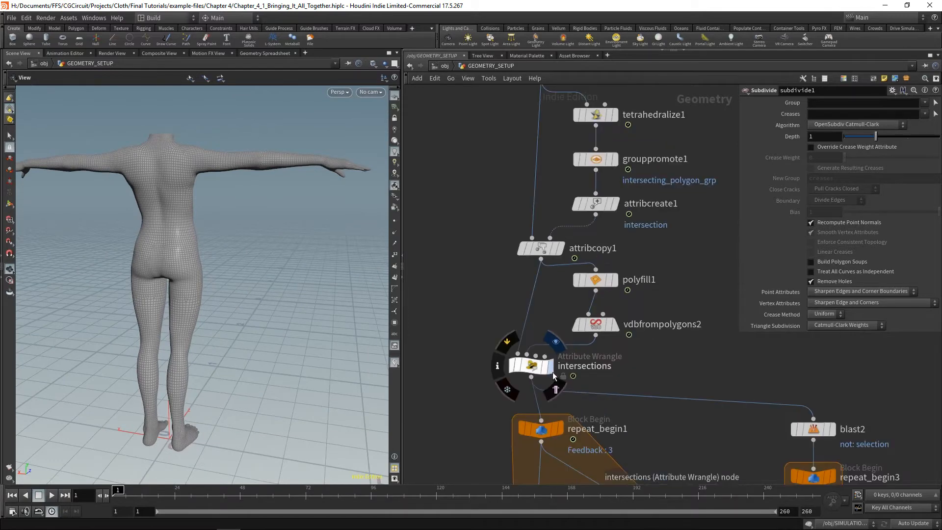
Step: Display the intersections wrangle and examine its code and the body's self-intersections at frame 70
left_click(549, 367)
left_click(537, 367)
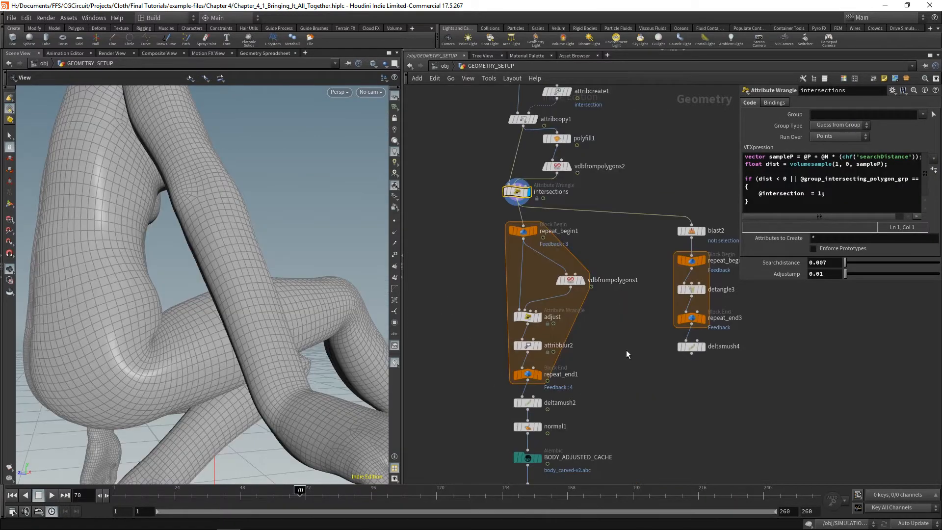
middle_click_drag(626, 350, 626, 297)
Step: Compare the adjusted body at repeat_end1 and normal1, and view the BODY_ADJUSTED_CACHE parameters
mouse_move(544, 328)
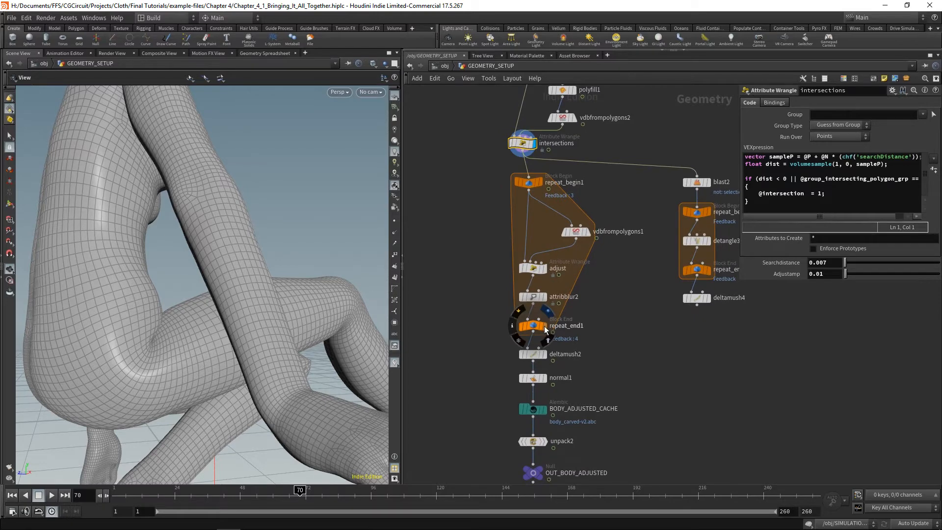
left_click(544, 354)
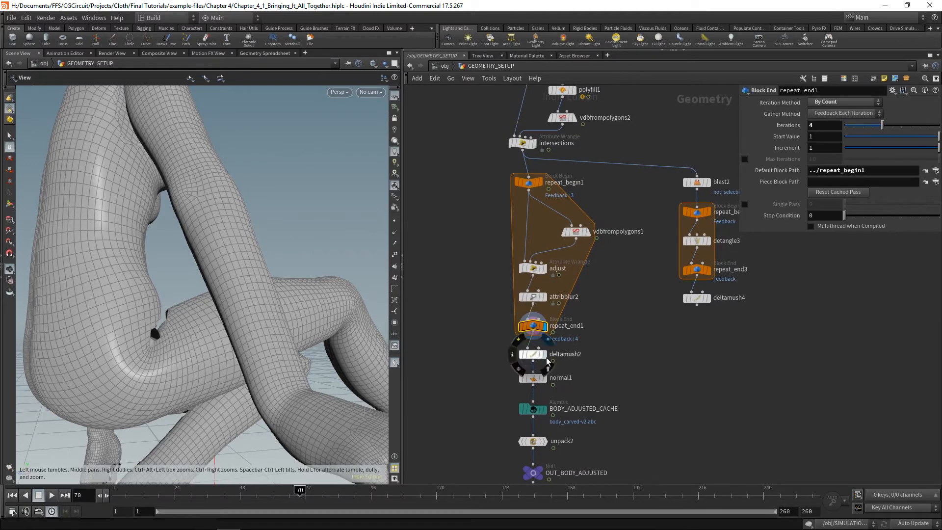
left_click(544, 377)
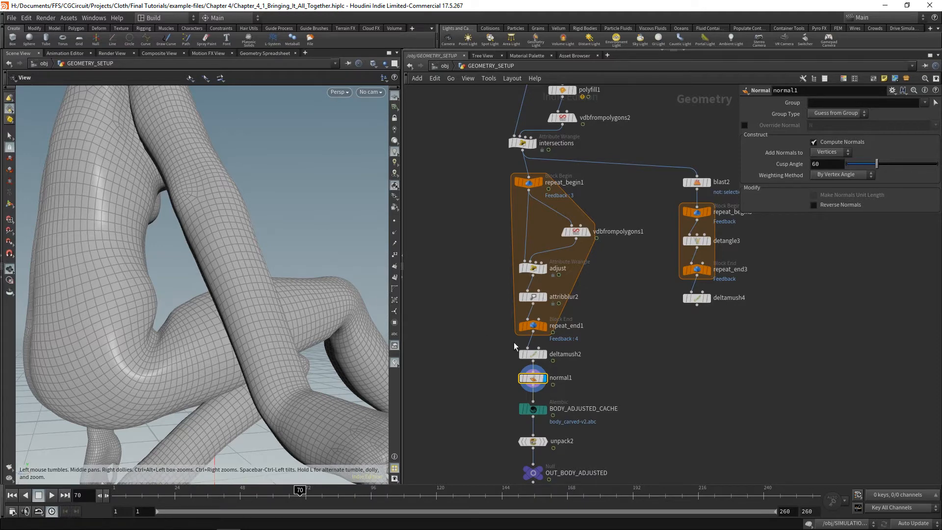
left_click_drag(555, 420, 554, 420)
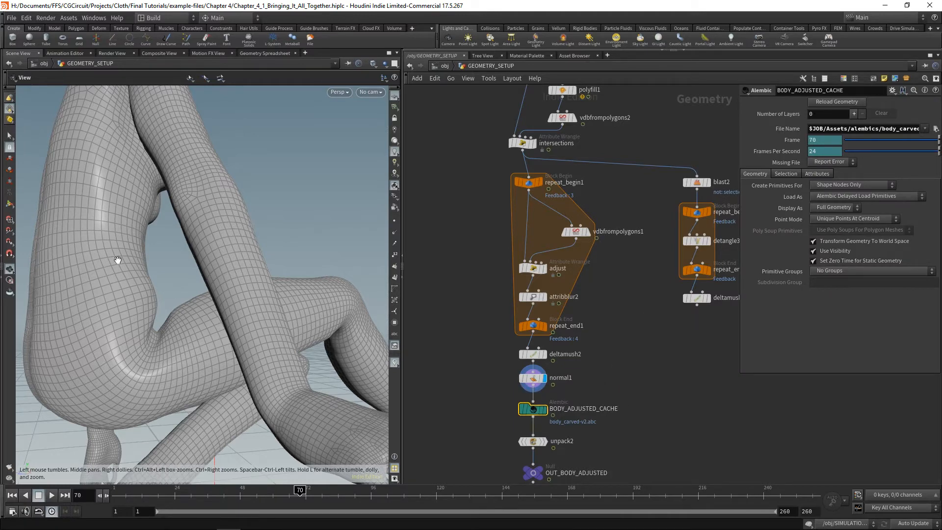
left_click_drag(118, 260, 134, 301)
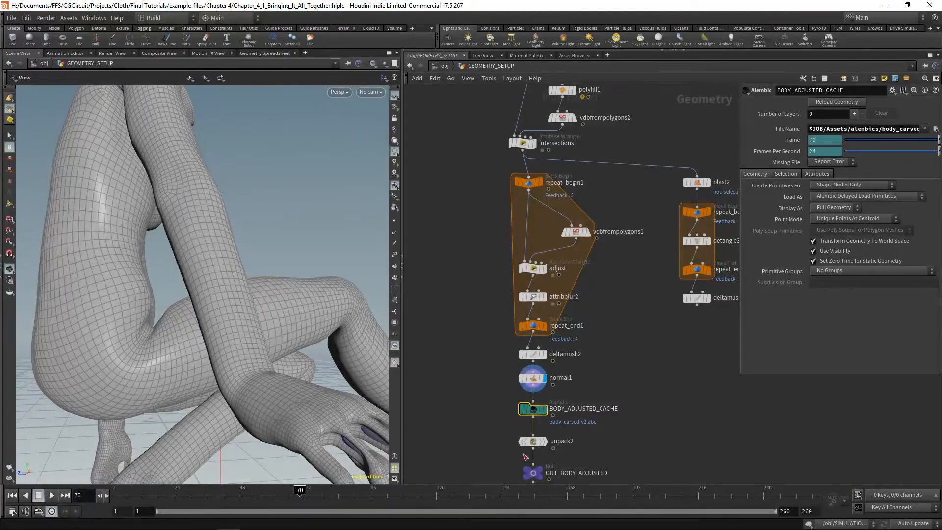
Step: Display OUT_BODY_ADJUSTED and scrub the timeline to check the adjusted body's animation
middle_click_drag(525, 455, 546, 388)
left_click(562, 400)
left_click(554, 407)
left_click_drag(292, 498, 320, 497)
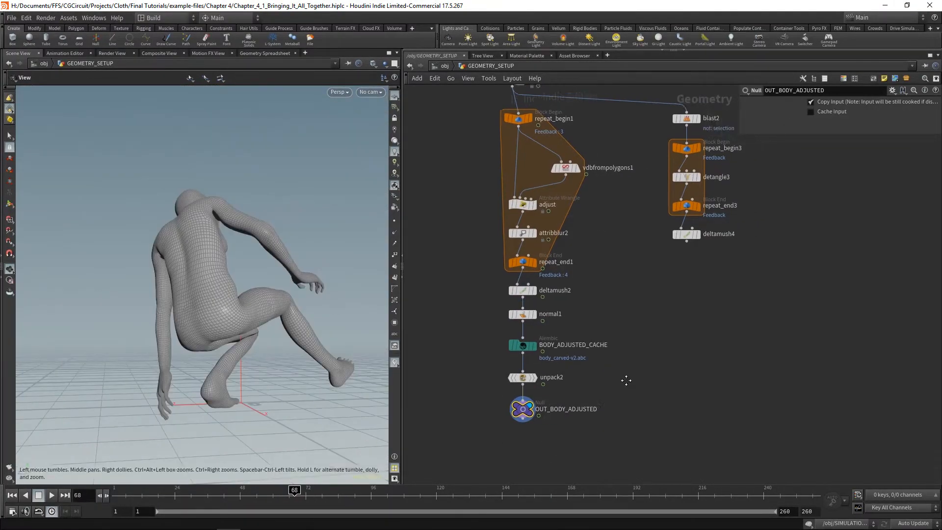
Step: Open the SIMULATION network and display the IN_CLOTHES Alembic to inspect the imported garments
key("u")
double_click(526, 292)
middle_click_drag(629, 207, 616, 335)
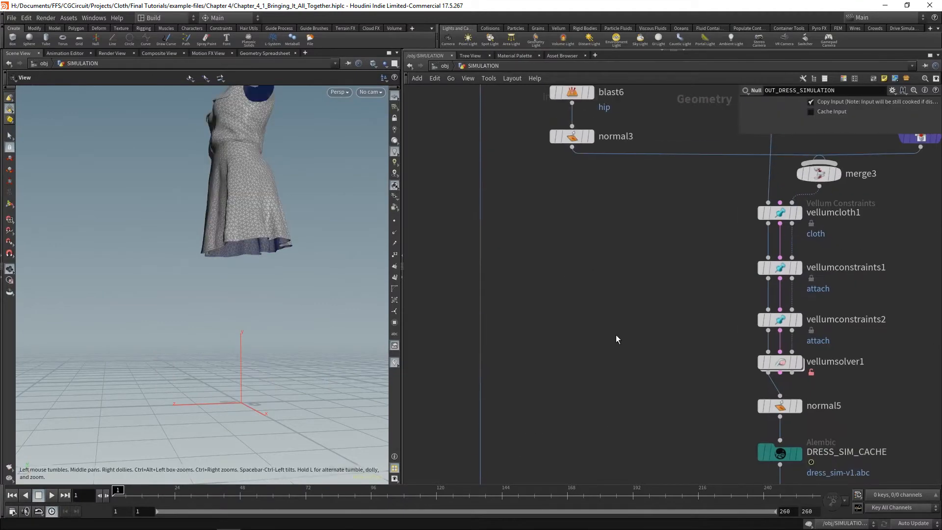
scroll(604, 300, "down", 8)
scroll(662, 216, "up", 7)
left_click(662, 164)
left_click(655, 170)
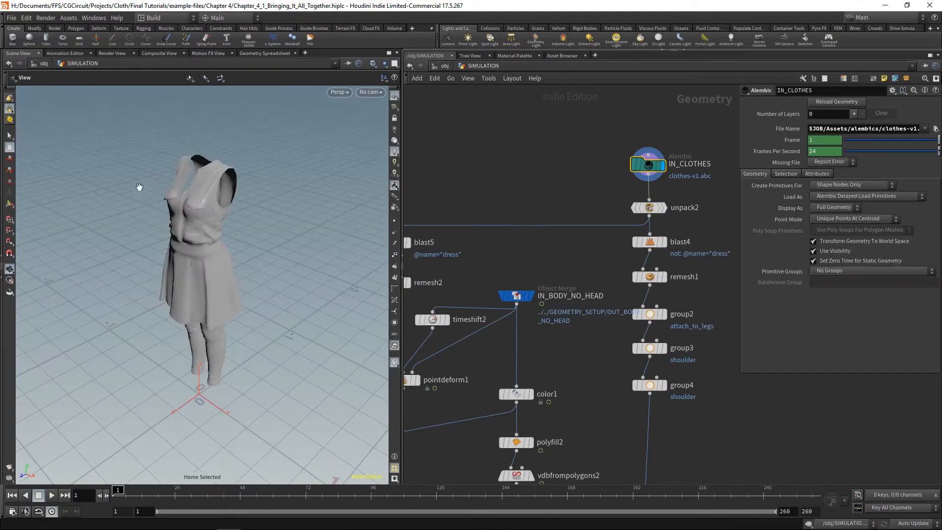
left_click_drag(170, 189, 161, 190)
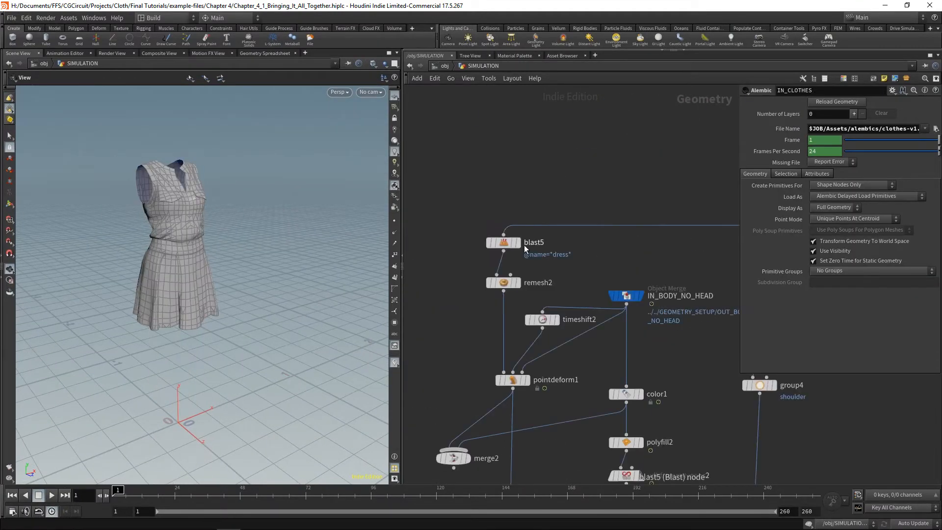
Step: Display the isolated pants at blast5
left_click(518, 243)
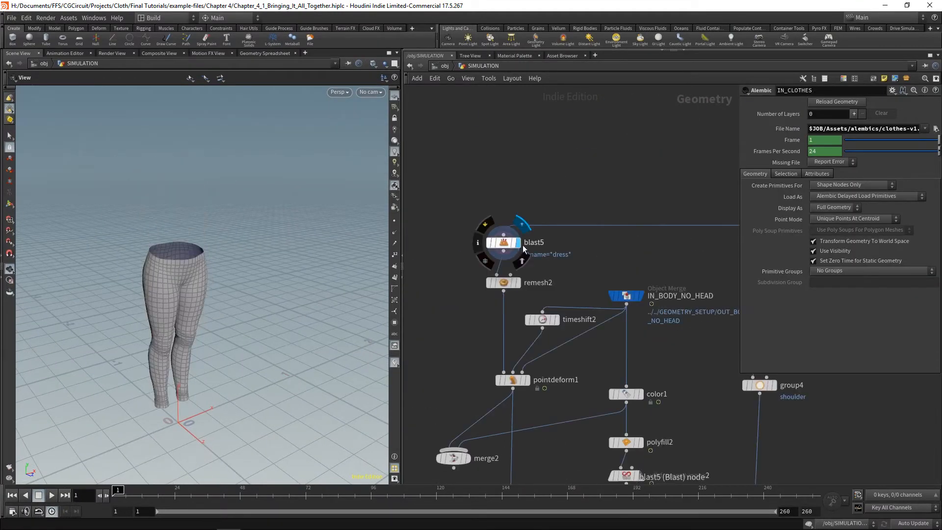
middle_click_drag(617, 251, 458, 231)
middle_click_drag(624, 291, 526, 168)
Step: Display the remeshed dress at remesh1 and examine its point groups at group2 and group4
left_click(517, 152)
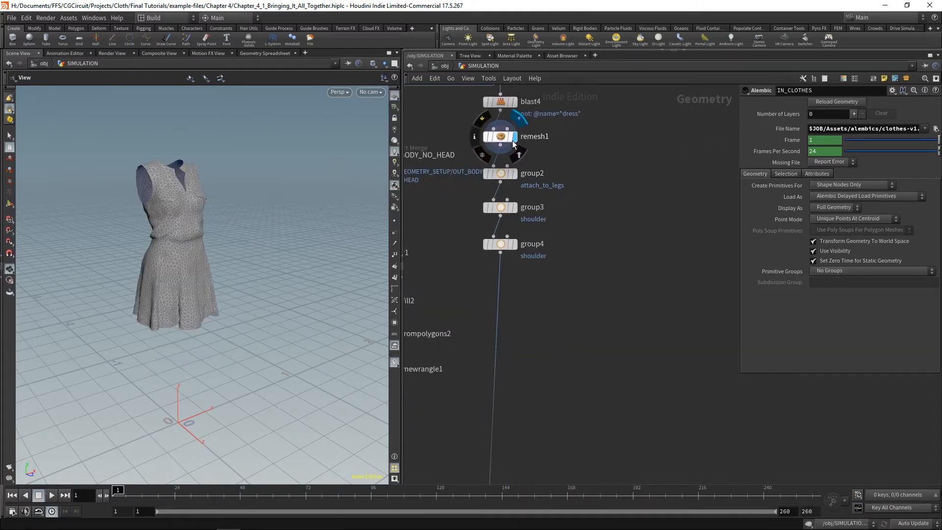
left_click(500, 173)
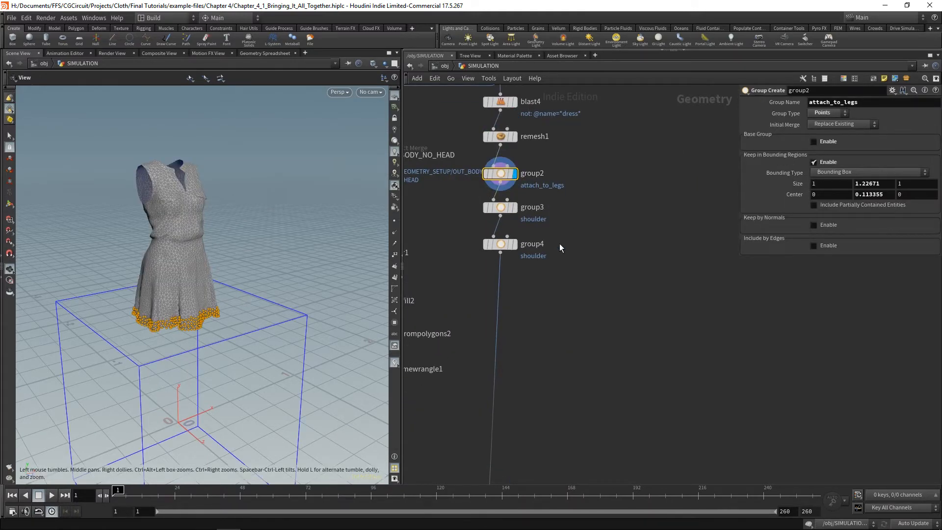
left_click(512, 244)
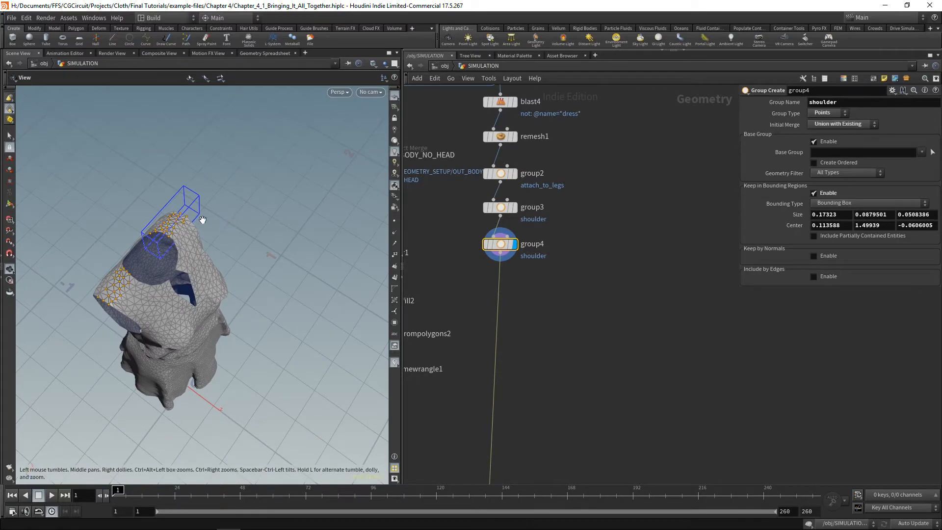
Step: Show the IN_BODY_ADJUSTED parameters and display IN_BODY_NO_HEAD to inspect the headless body from several angles
scroll(658, 345, "down", 4)
middle_click_drag(626, 367, 612, 340)
scroll(632, 423, "up", 4)
middle_click_drag(632, 422, 637, 315)
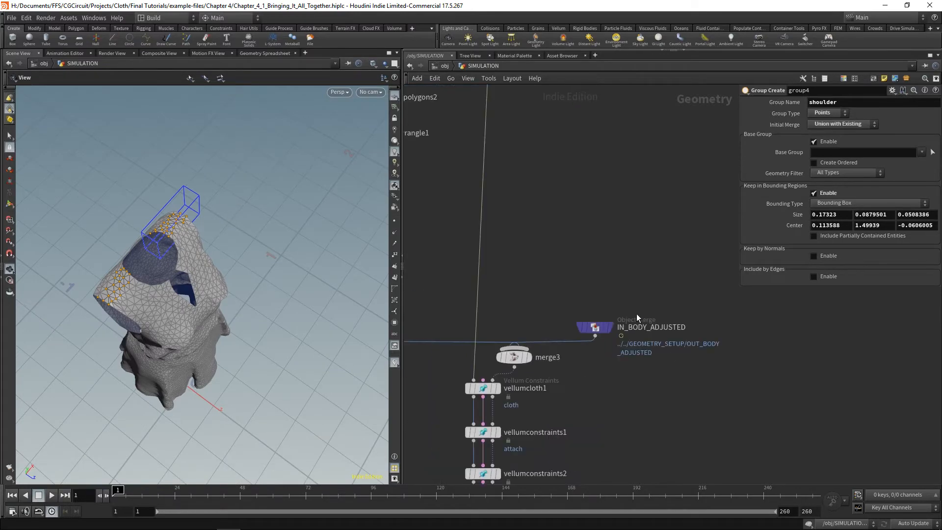
left_click(611, 326)
left_click(597, 327)
left_click_drag(167, 255, 185, 231)
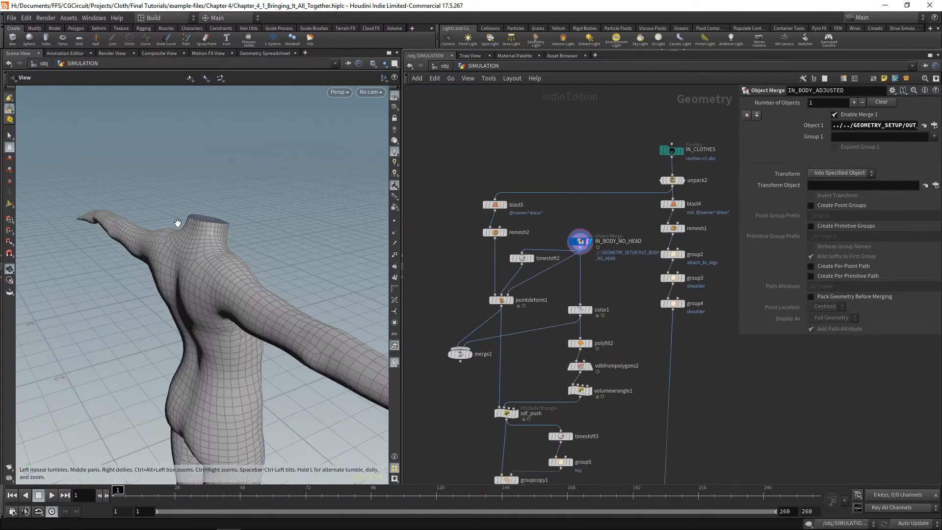
left_click_drag(185, 230, 219, 169)
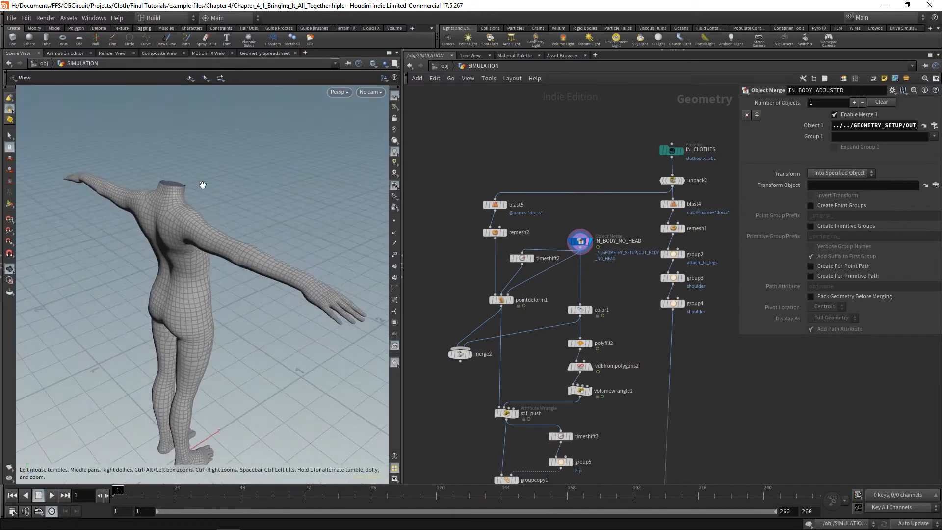
Step: Display pointdeform1 and inspect how the pants fit over the templated body
left_click(511, 300)
left_click(501, 299)
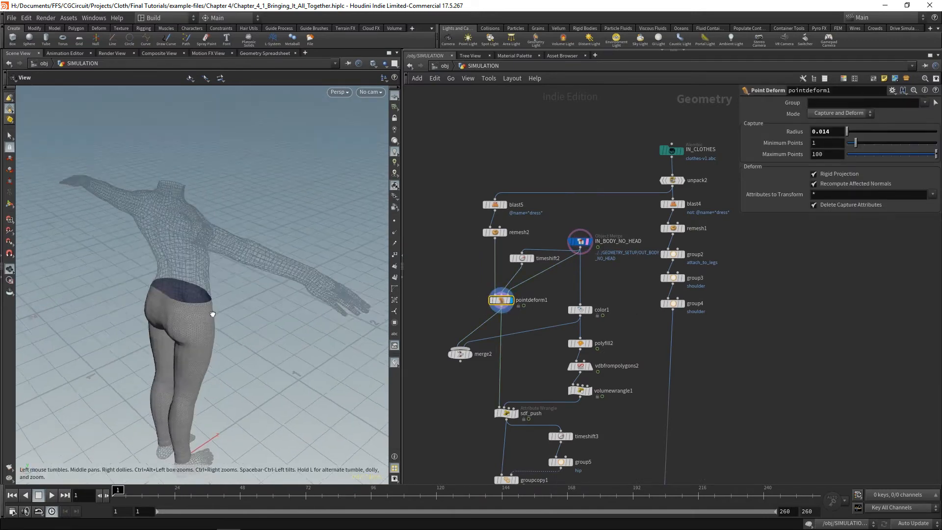
left_click_drag(212, 314, 316, 286)
middle_click_drag(548, 400, 509, 301)
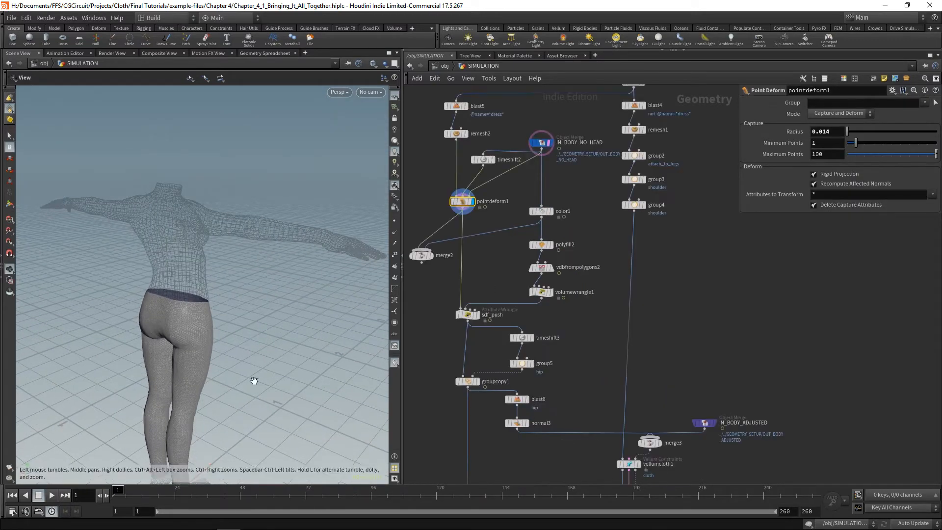
Step: Move to frame 65 and display the sdf_push wrangle to examine its code and the pushed-out pants
left_click_drag(273, 493, 287, 493)
left_click(478, 315)
left_click(469, 315)
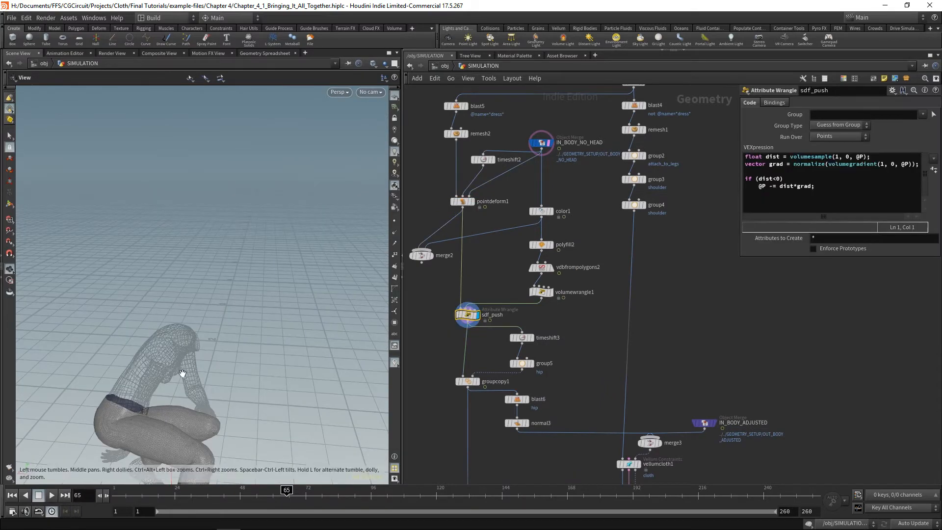
right_click_drag(182, 373, 340, 307)
Step: Step through groupcopy1, group5 and normal3 to examine the hip group, and select merge3 to view its inputs
middle_click_drag(435, 333, 414, 254)
left_click(457, 302)
left_click(511, 285)
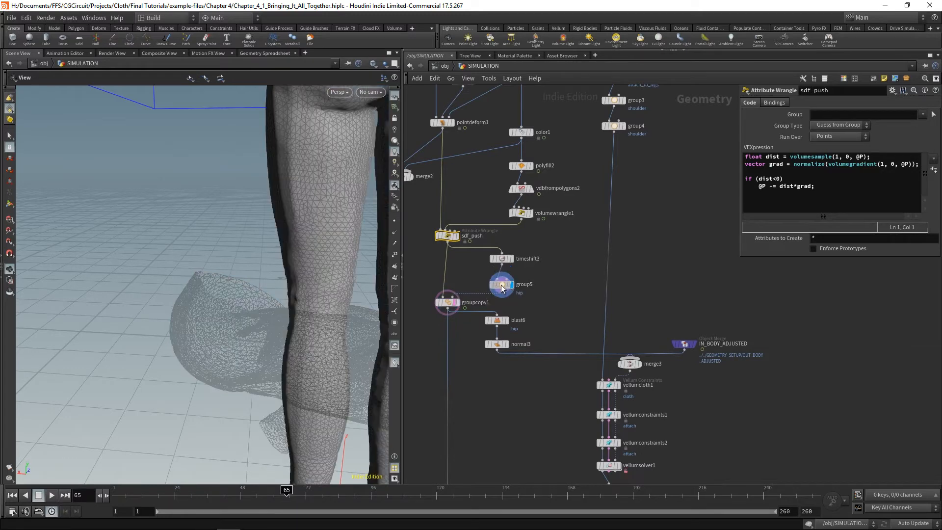
left_click(497, 344)
left_click(506, 344)
left_click(639, 365)
left_click(634, 364)
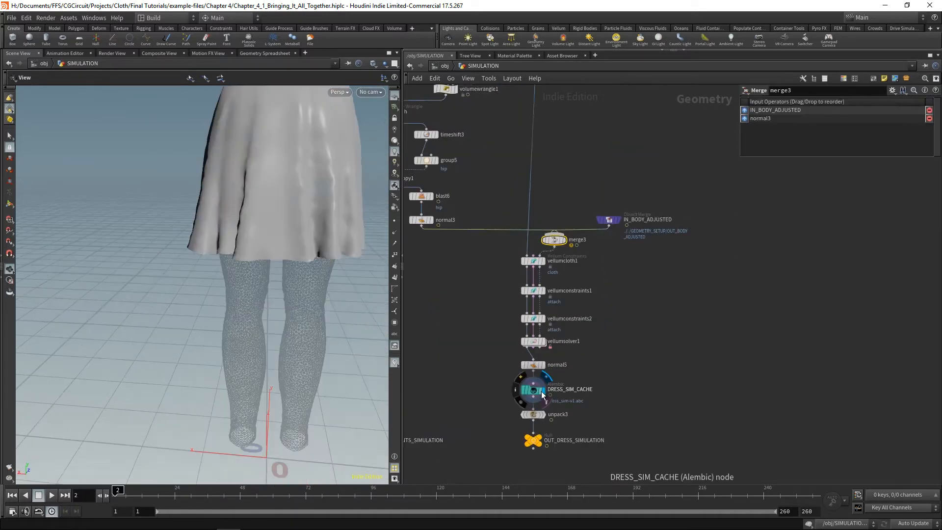
Step: Display DRESS_SIM_CACHE and inspect the whole cached dress simulation
left_click(533, 390)
left_click_drag(147, 417, 254, 270)
right_click_drag(254, 271, 254, 380)
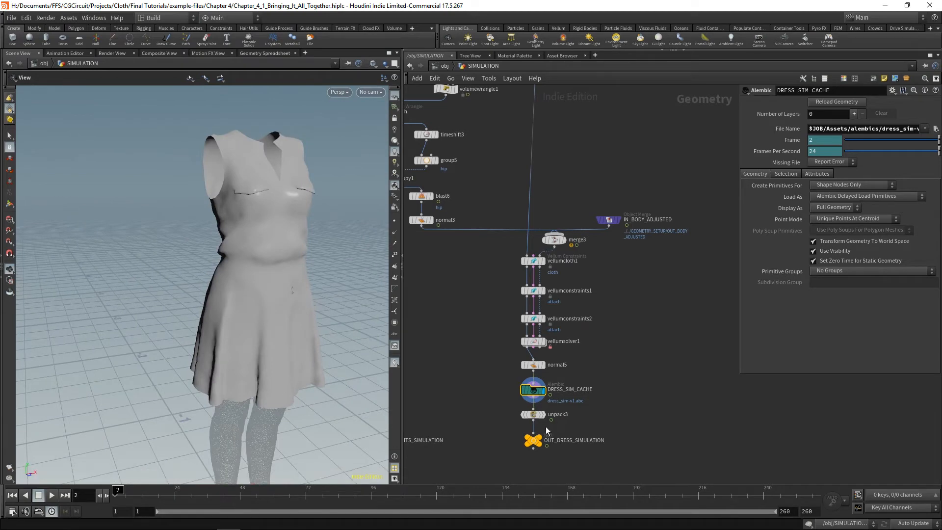
Step: Display OUT_PANTS_SIMULATION and scrub the timeline back to frame 1
scroll(545, 393, "up", 5)
mouse_move(591, 387)
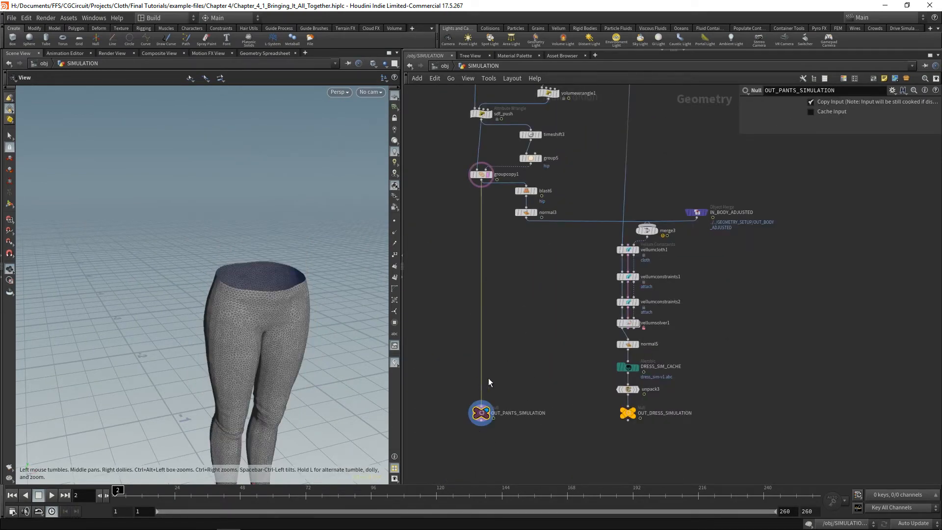
left_click_drag(244, 493, 116, 492)
Step: Open the POST_SIMULATION_FIXES network and display the body at IN_BODY_ADJUSTED
key("u")
left_click_drag(621, 325, 505, 361)
key("i")
middle_click_drag(575, 267, 574, 378)
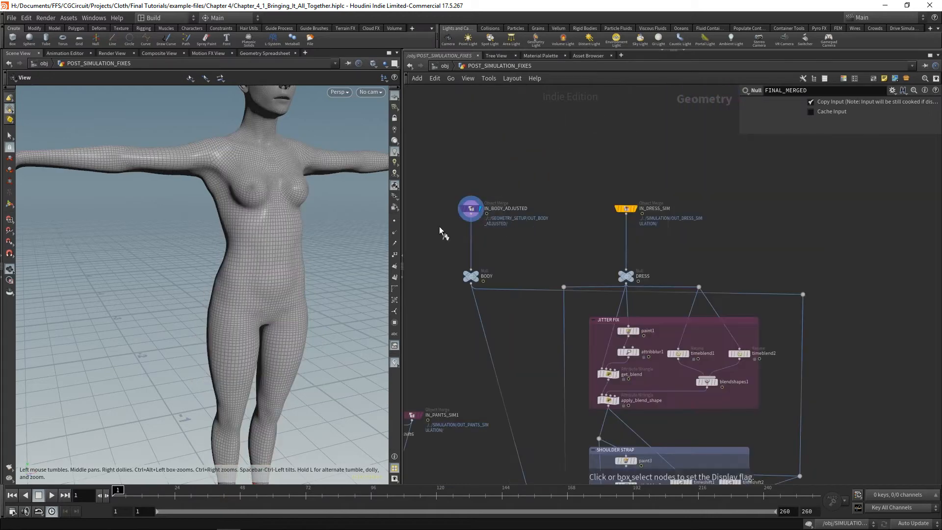
Step: Display the dress at IN_DRESS_SIM and review the JITTER FIX, SHOULDER STRAP and SDF PUSH node groups
left_click(620, 208)
middle_click_drag(678, 260, 677, 174)
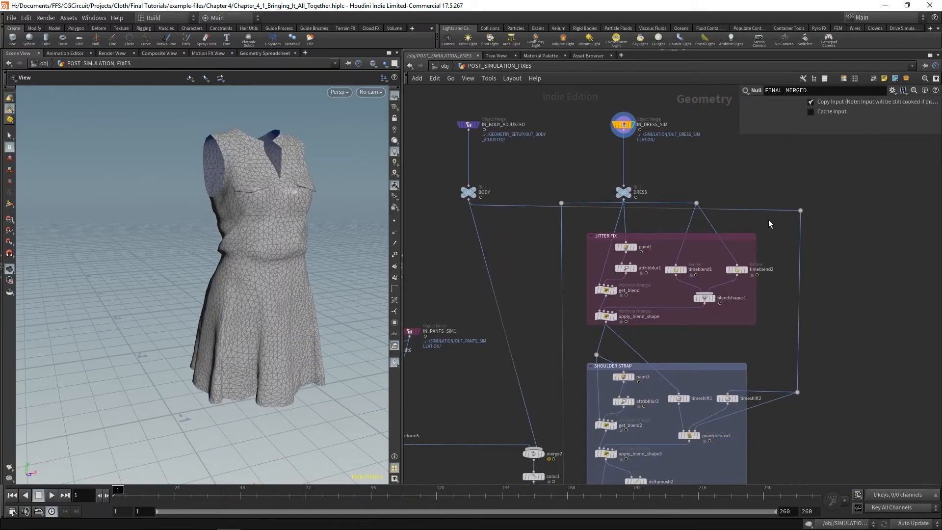
middle_click_drag(685, 449, 681, 295)
scroll(681, 295, "up", 3)
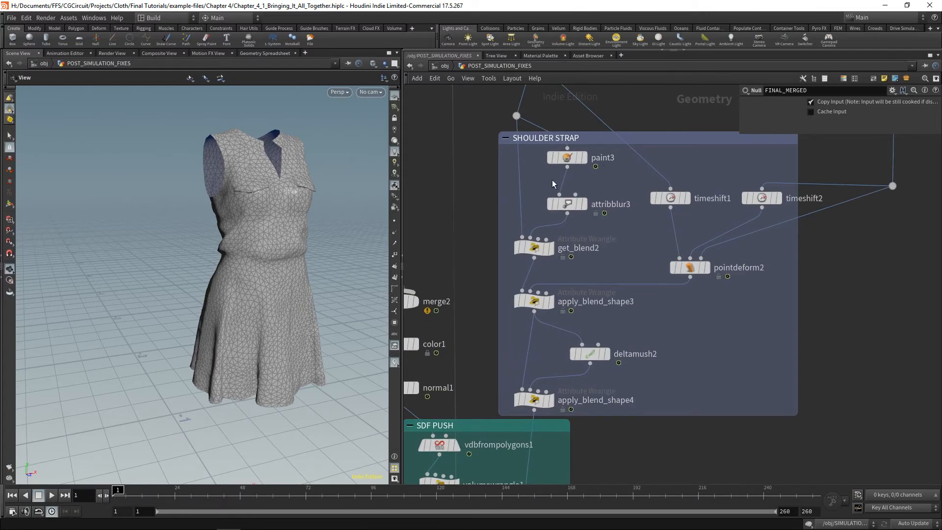
middle_click_drag(554, 440, 653, 285)
scroll(652, 284, "up", 1)
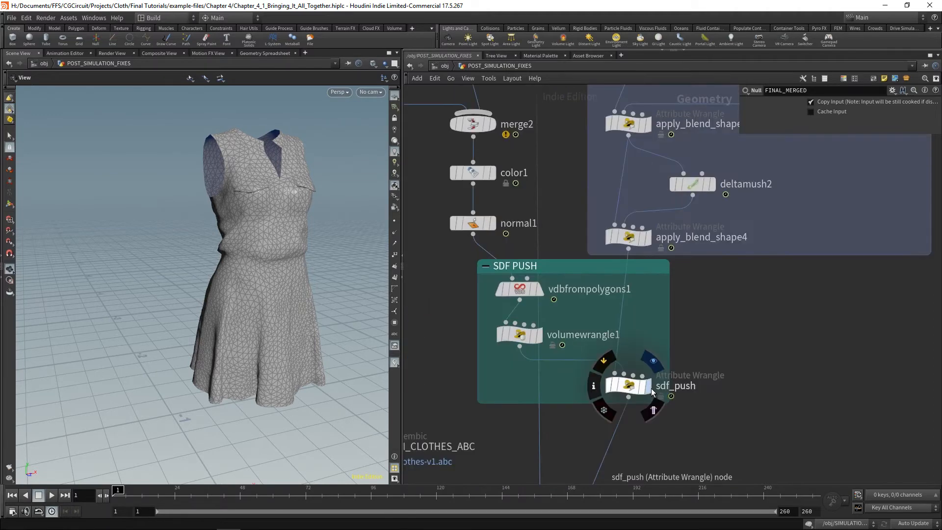
scroll(545, 281, "down", 5)
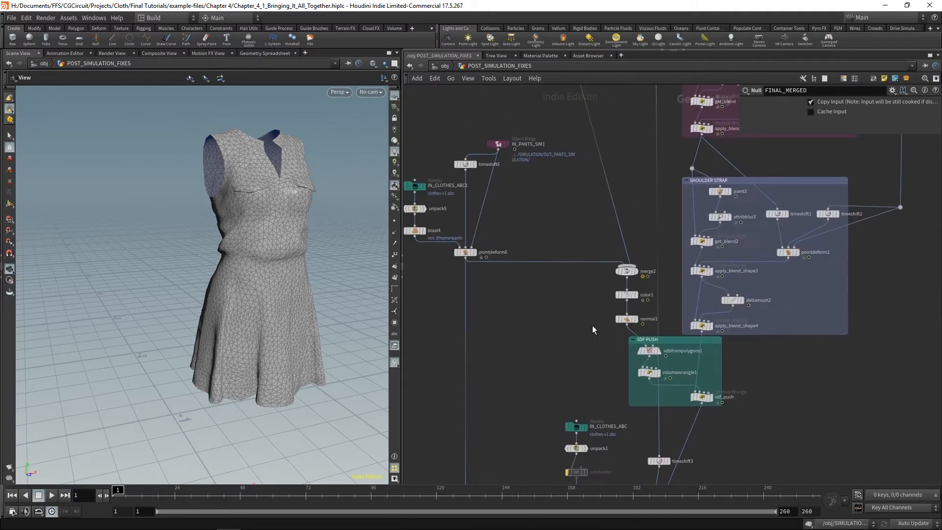
Step: Display the simulated pants at IN_PANTS_SIM1 and the original garments at IN_CLOTHES_ABC1
middle_click_drag(550, 227, 626, 204)
scroll(626, 204, "up", 2)
left_click(634, 202)
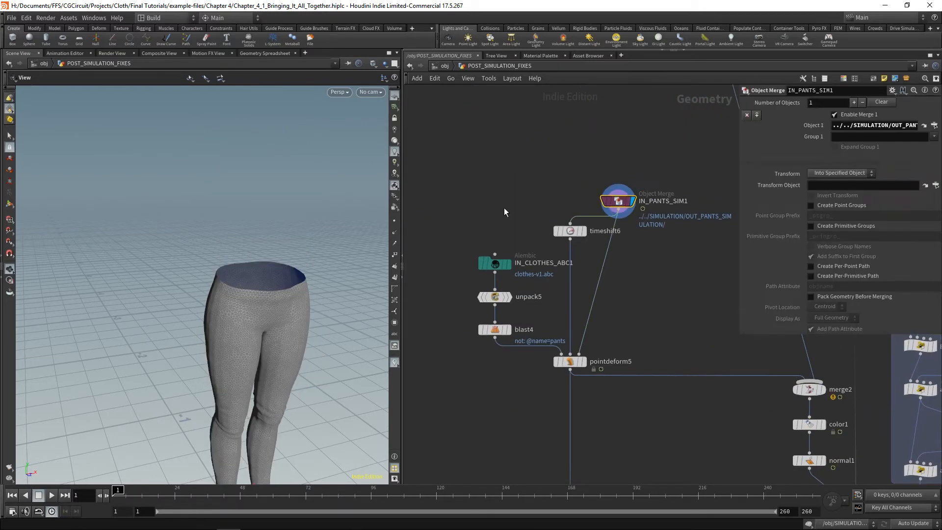
middle_click_drag(285, 383, 286, 349)
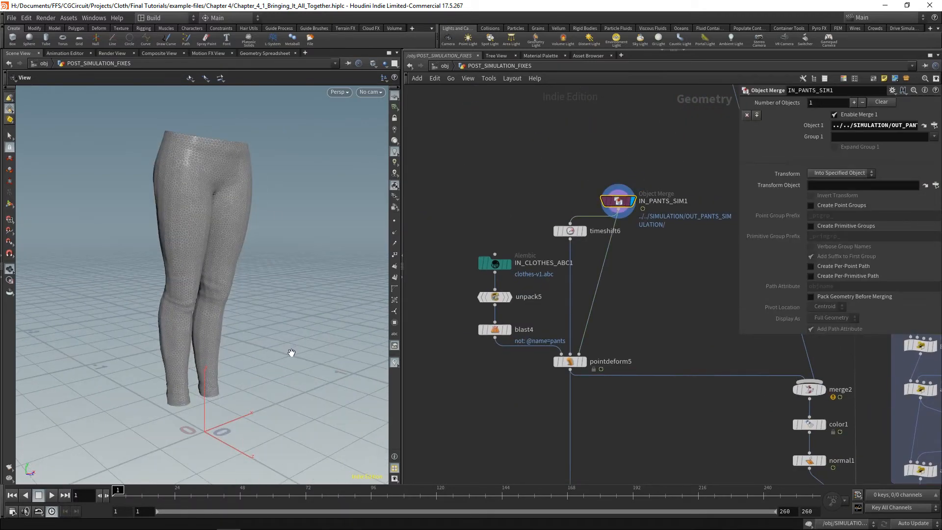
left_click(505, 263)
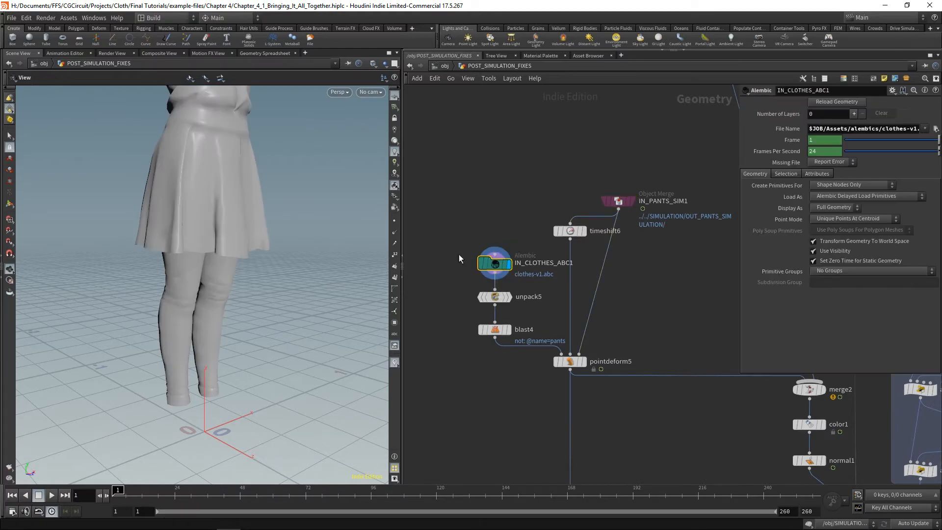
Step: Compare the pants at IN_PANTS_SIM1, pointdeform5 and blast4, and scrub the timeline to frame 73
left_click(632, 201)
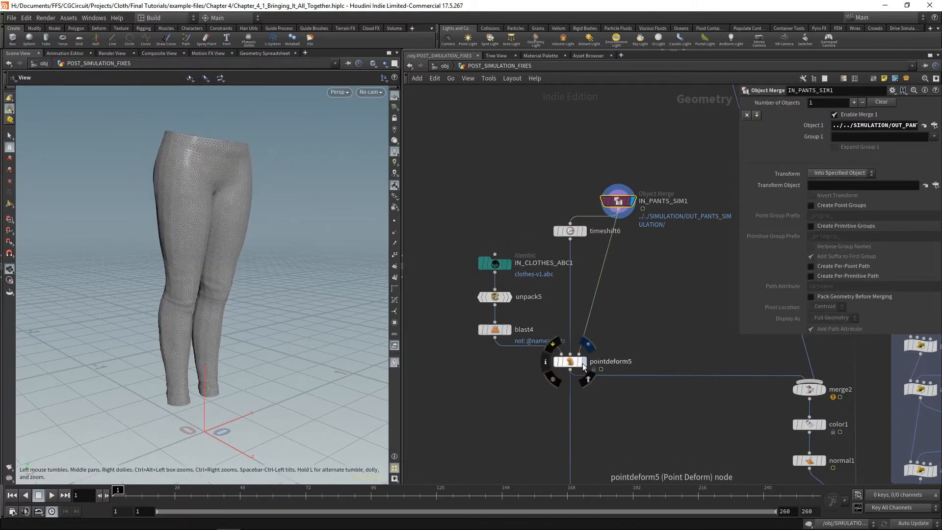
left_click(584, 366)
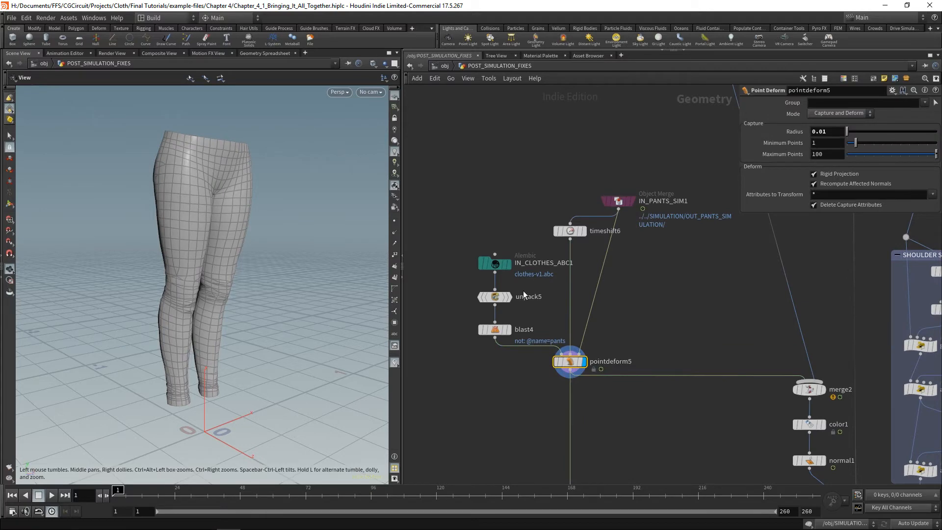
left_click(508, 329)
left_click(630, 200)
left_click_drag(225, 497, 309, 490)
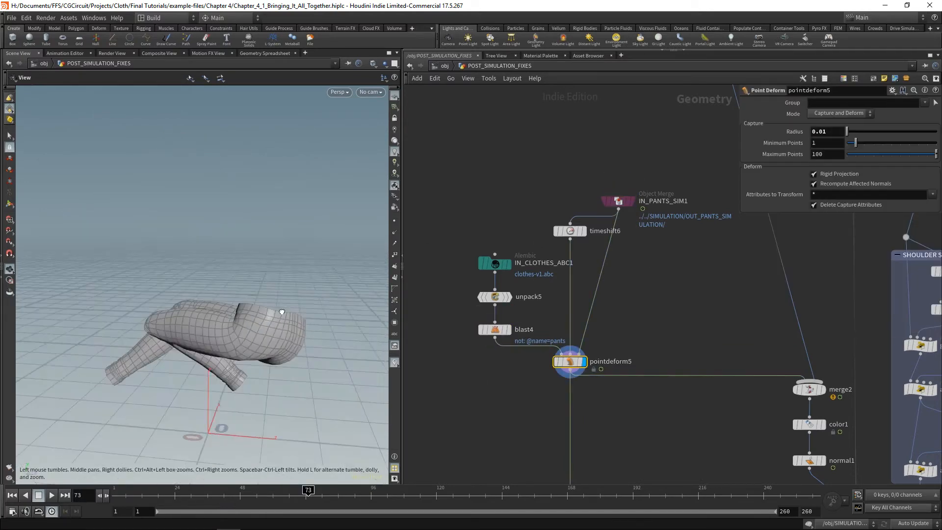
left_click_drag(282, 312, 259, 313)
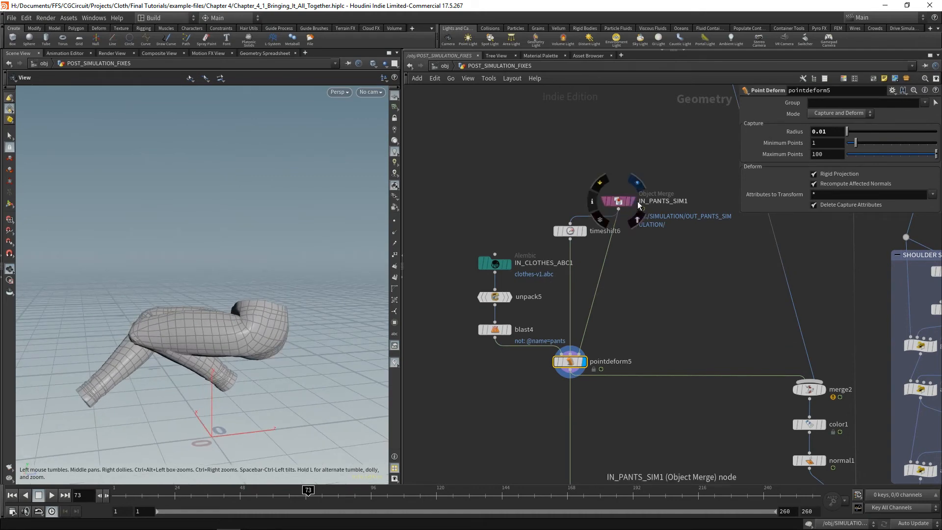
Step: Display the combined body and pants at merge2 and the result at normal1
middle_click_drag(740, 330, 535, 281)
left_click(617, 340)
left_click(606, 346)
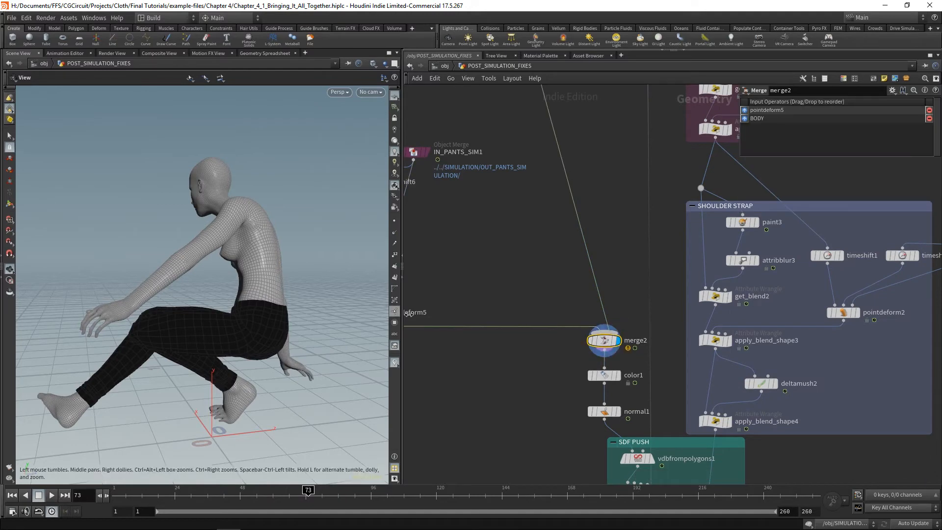
middle_click_drag(615, 394, 564, 281)
left_click(569, 299)
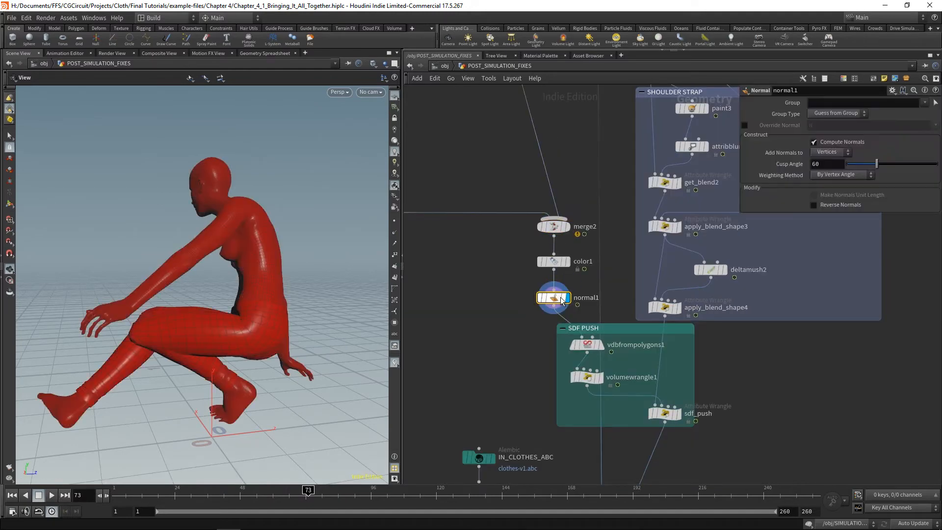
Step: Display the body volume at vdbfrompolygons1 and the dress at sdf_push in the SDF PUSH group
left_click(601, 346)
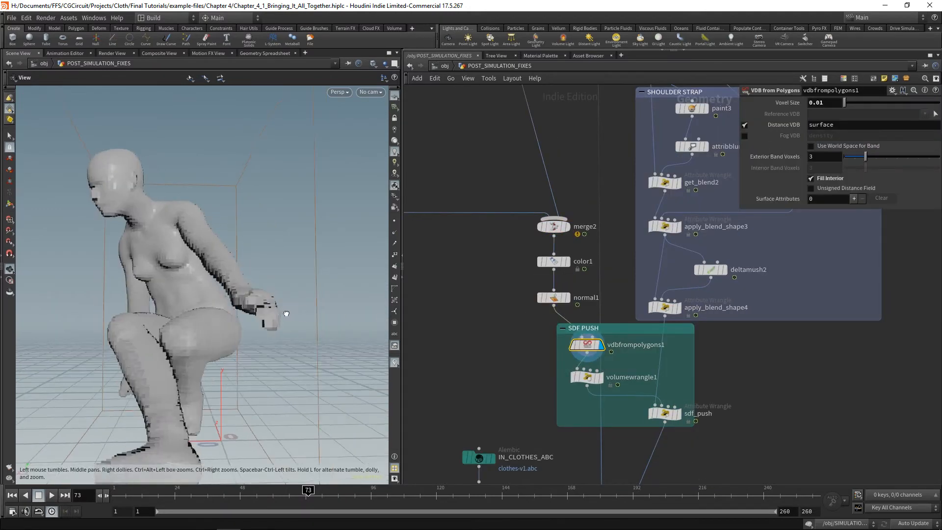
left_click(679, 414)
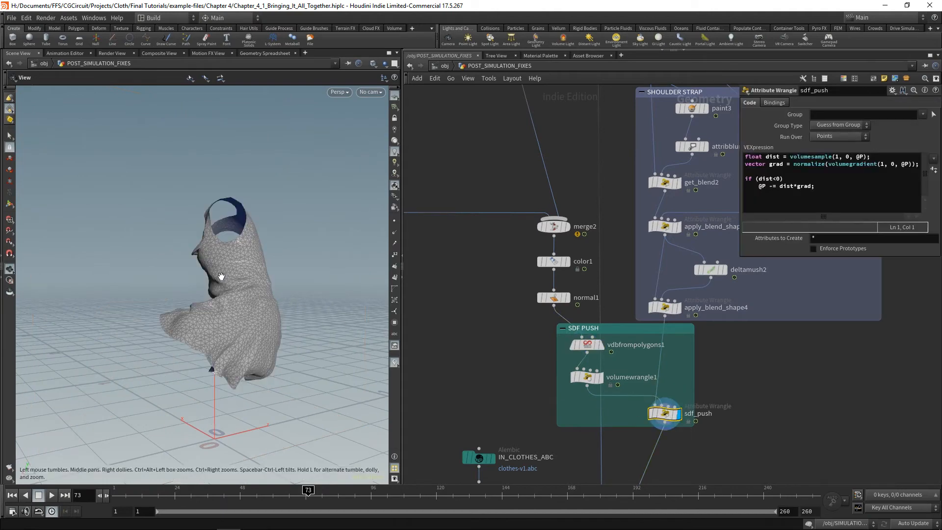
left_click_drag(218, 275, 348, 278)
Step: Review color1 and normal1, and display the dress at sdf_push with normal1 templated as the body reference
middle_click_drag(442, 211, 715, 338)
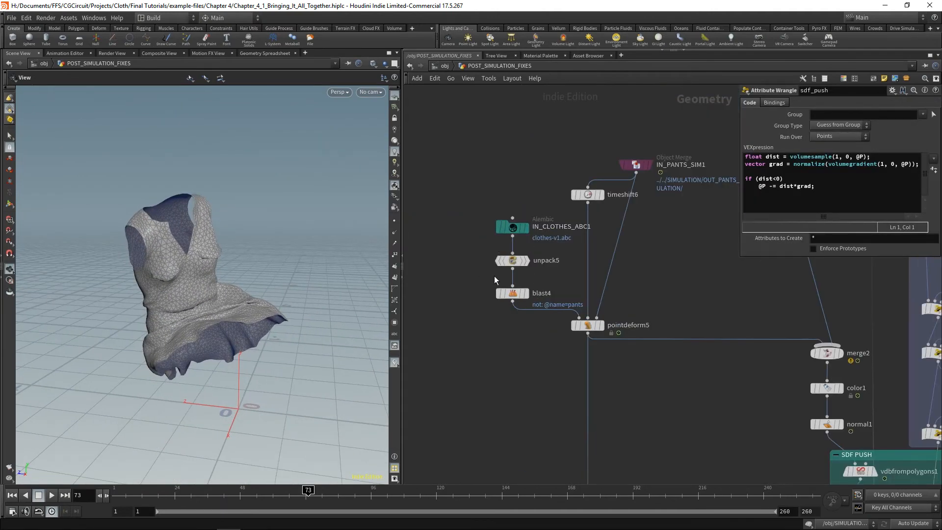
middle_click_drag(494, 280, 299, 167)
left_click(638, 276)
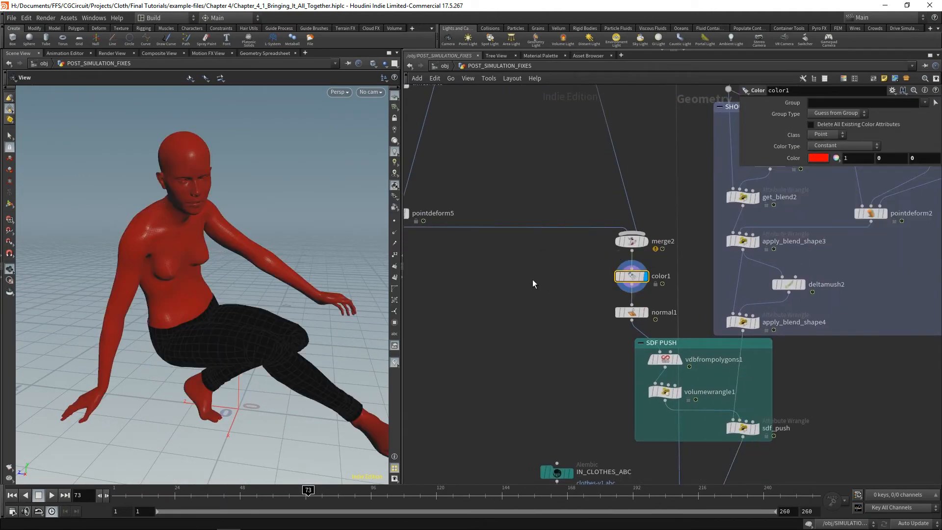
left_click(646, 312)
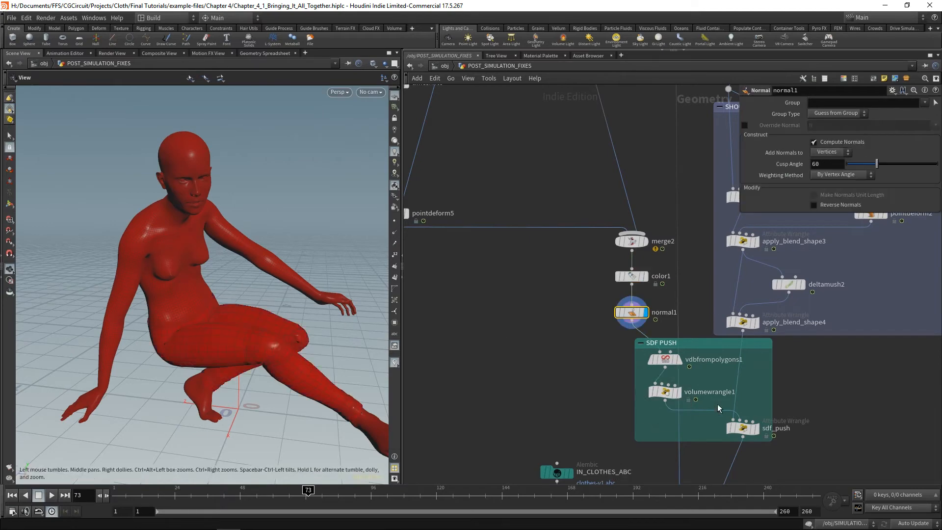
left_click(747, 429)
left_click(642, 318)
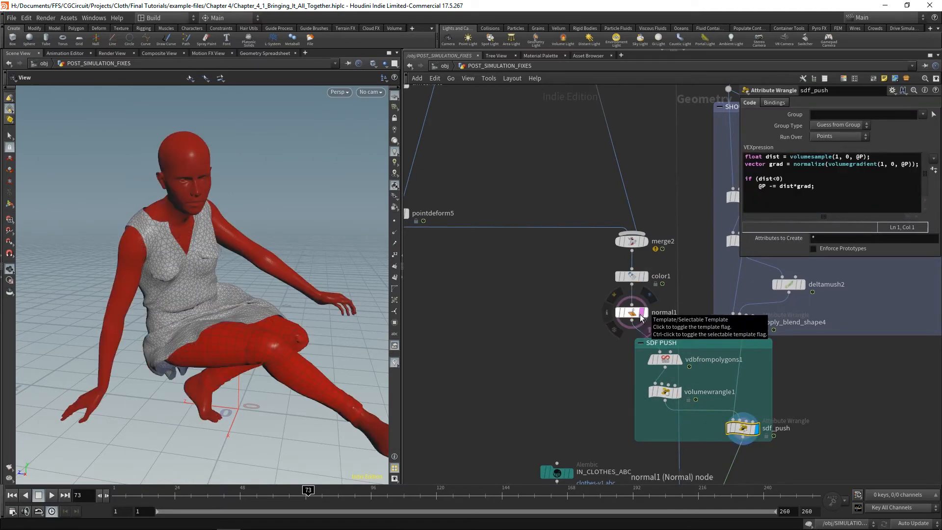
left_click_drag(196, 274, 218, 284)
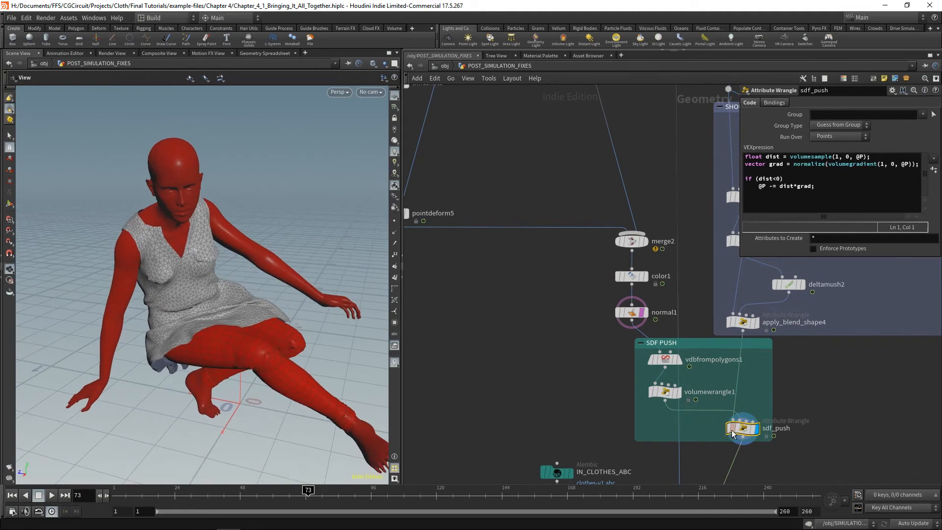
Step: Toggle the bypass of sdf_push and examine the dress against the body up close
key("b")
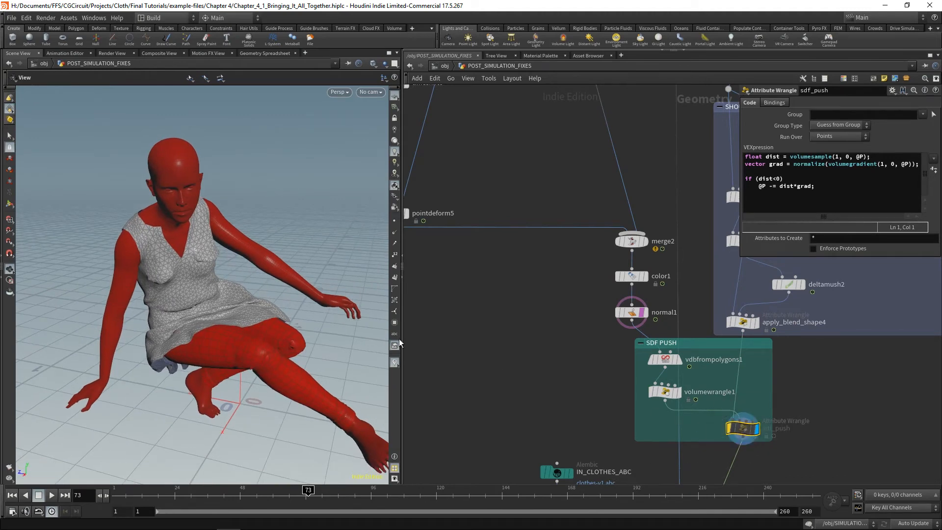
right_click_drag(292, 344, 293, 294)
left_click_drag(293, 295, 236, 322)
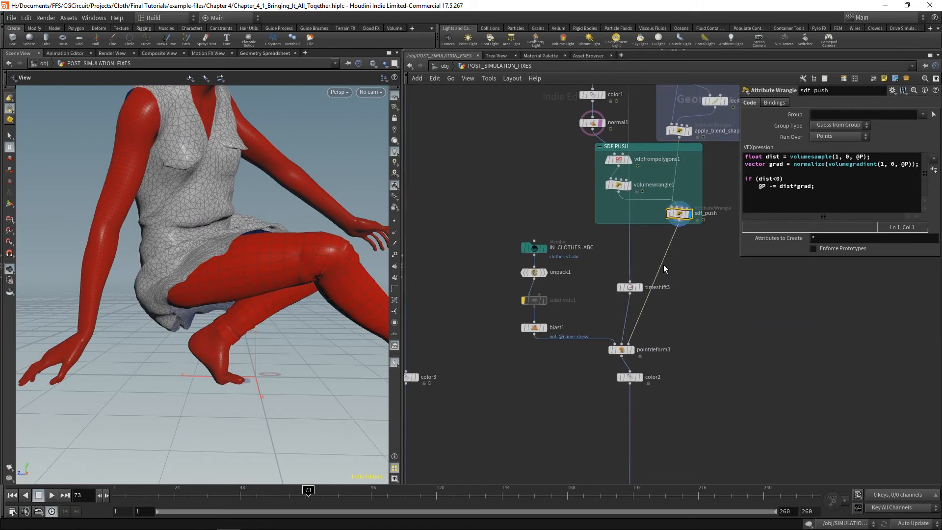
Step: Display the original garments at IN_CLOTHES_ABC and the deformed dress at pointdeform3
left_click(539, 249)
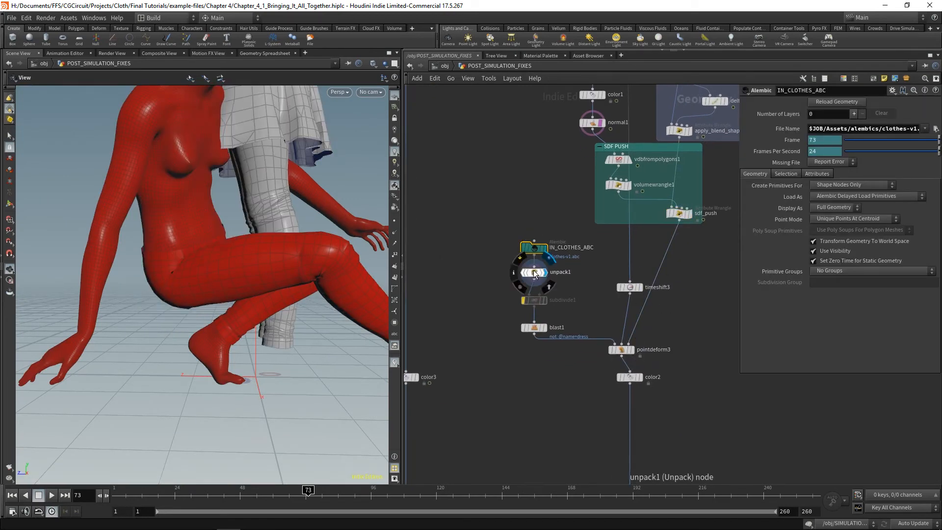
left_click(621, 349)
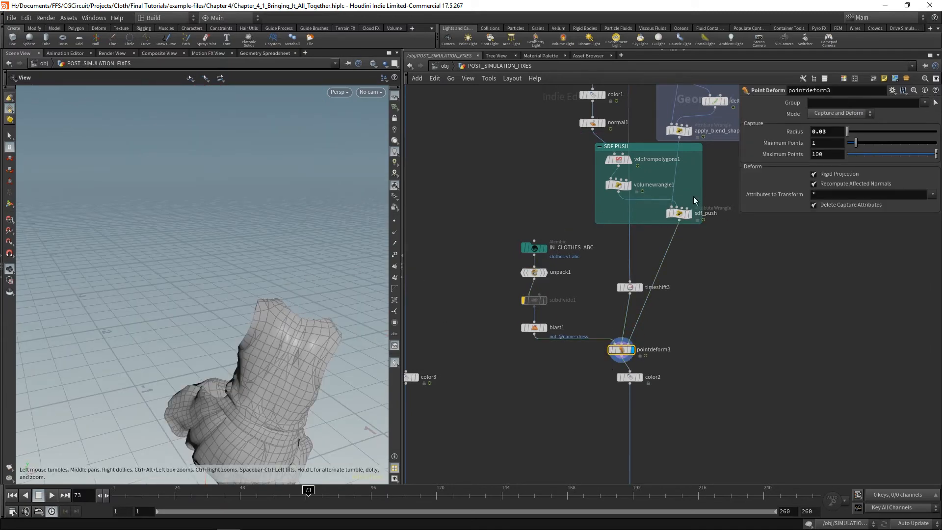
left_click_drag(213, 287, 373, 305)
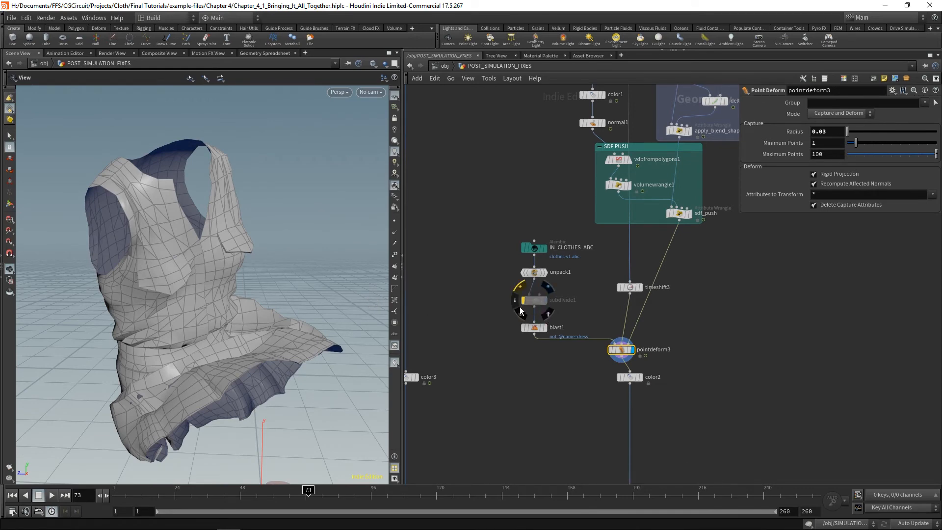
Step: Display the isolated dress at blast1 and compare it with the deformed dress at pointdeform3
mouse_move(543, 275)
left_click(544, 327)
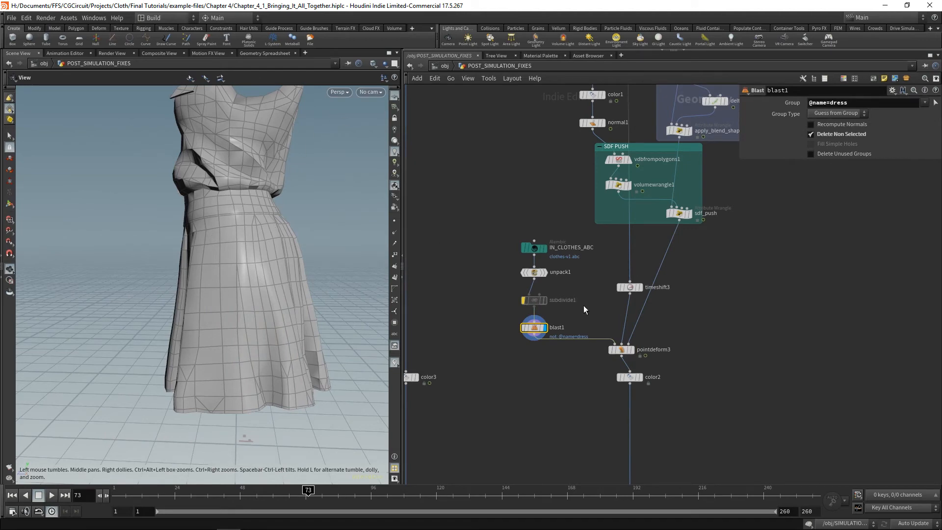
left_click(628, 350)
middle_click_drag(299, 274, 299, 206)
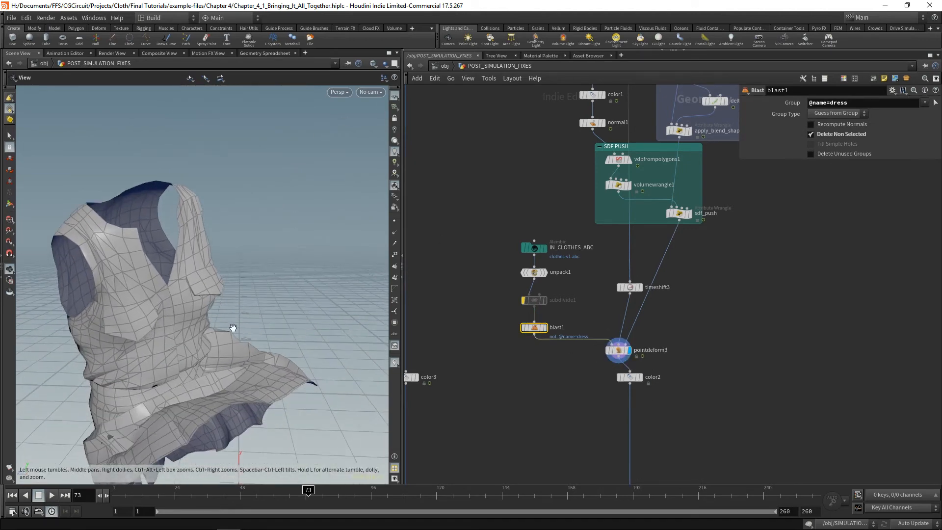
Step: Enable the bypassed subdivide1 node to refine the dress mesh displayed at pointdeform3
left_click_drag(231, 328, 254, 290)
right_click_drag(254, 290, 279, 310)
left_click_drag(279, 310, 314, 280)
left_click(524, 300)
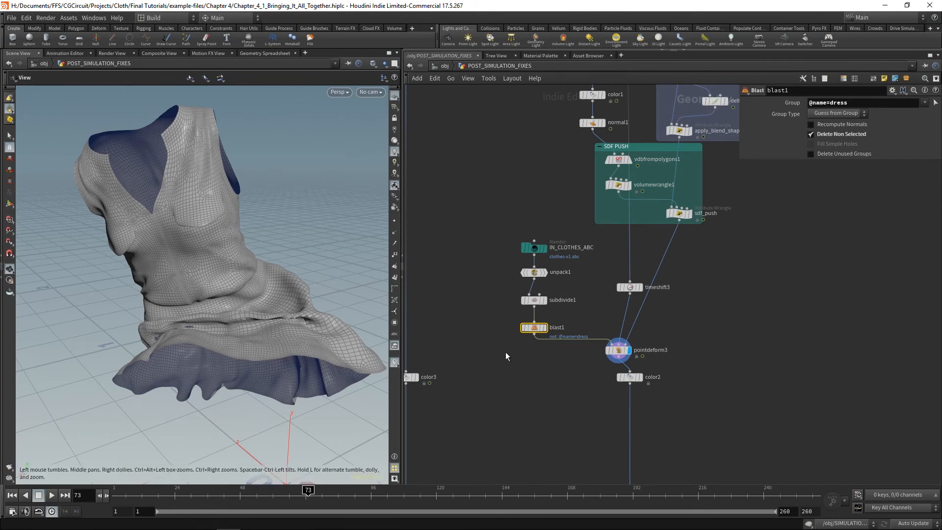
Step: Display the unpacked original garments at unpack1 and examine their mesh
mouse_move(549, 299)
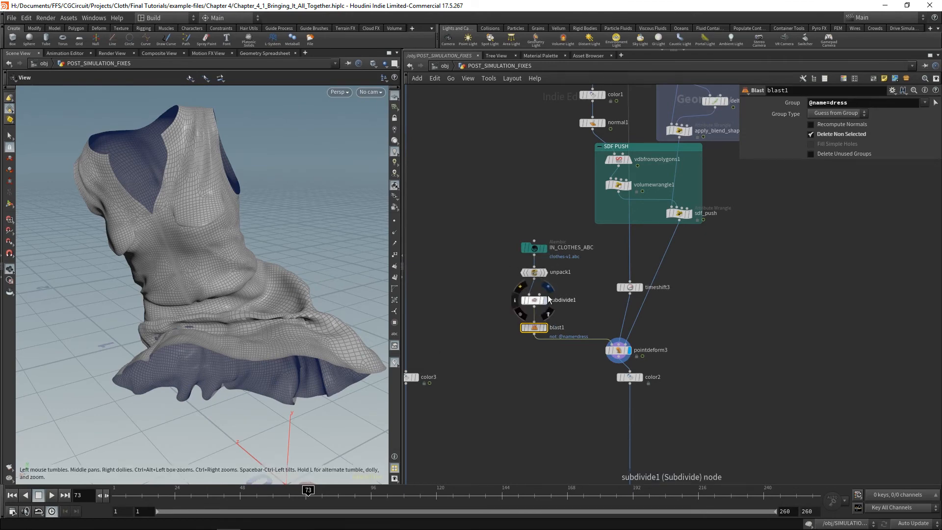
left_click(546, 274)
left_click(536, 274)
left_click_drag(246, 240, 319, 289)
middle_click_drag(309, 243, 263, 312)
right_click_drag(263, 313, 369, 280)
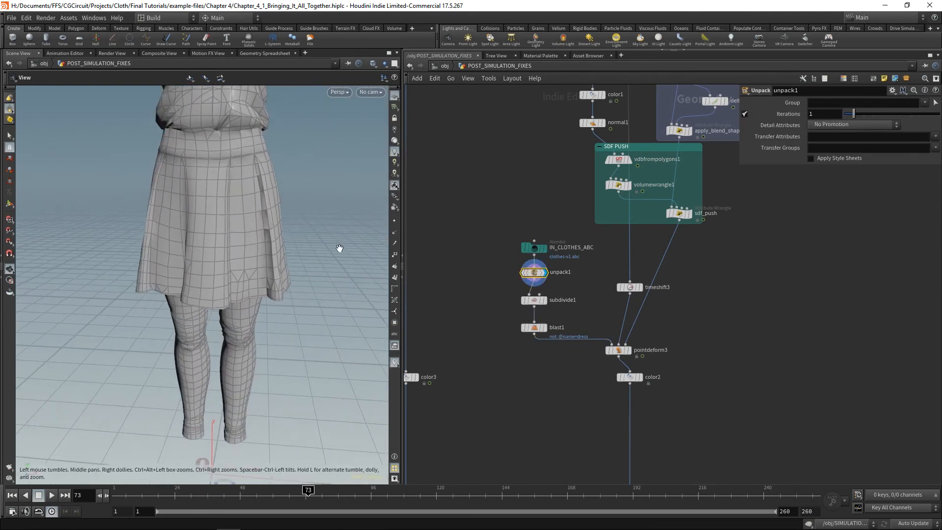
middle_click_drag(339, 248, 314, 285)
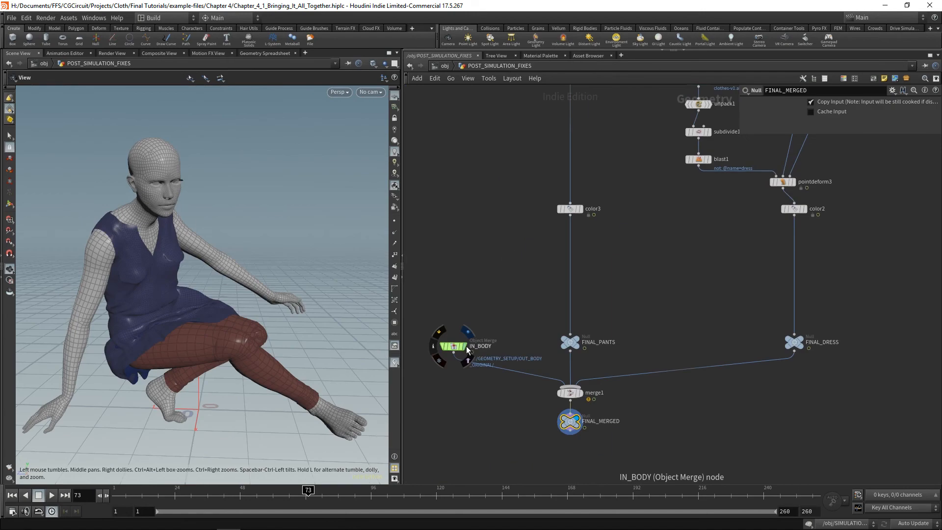
Step: Display IN_BODY, FINAL_PANTS, FINAL_DRESS and FINAL_MERGED in turn, and return to the object level
left_click(466, 346)
left_click(452, 347)
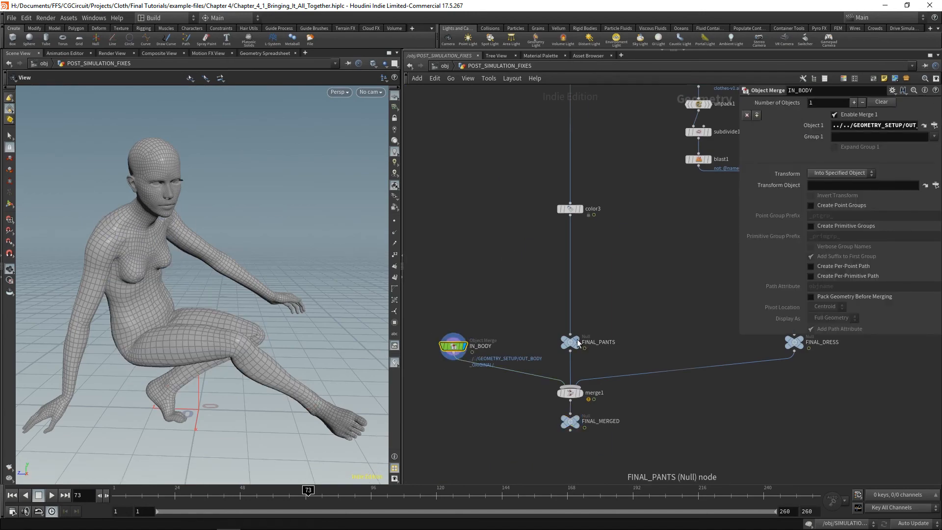
left_click(579, 342)
left_click(669, 325)
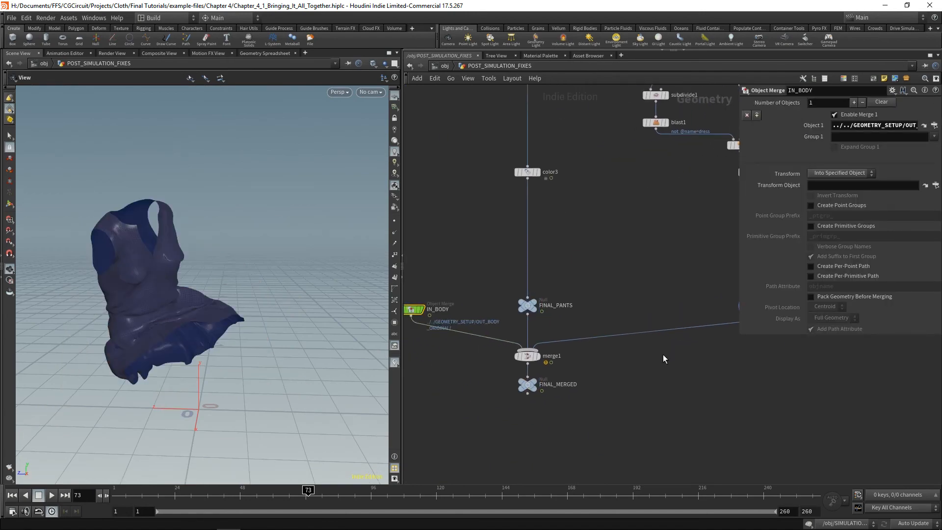
left_click(529, 390)
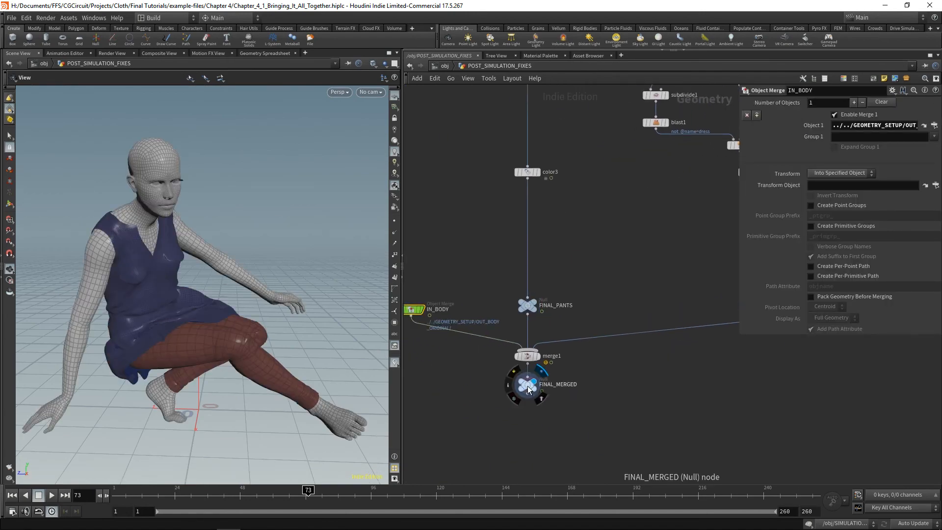
left_click(528, 389)
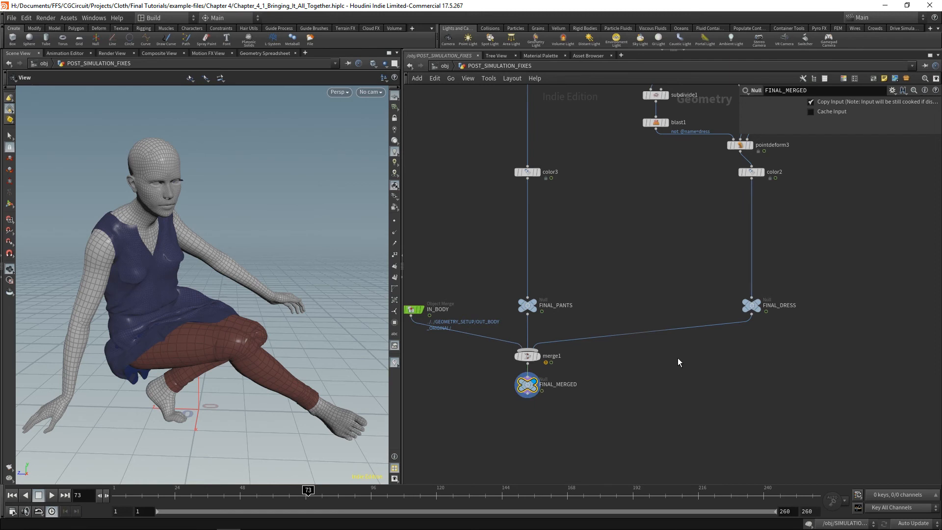
key("u")
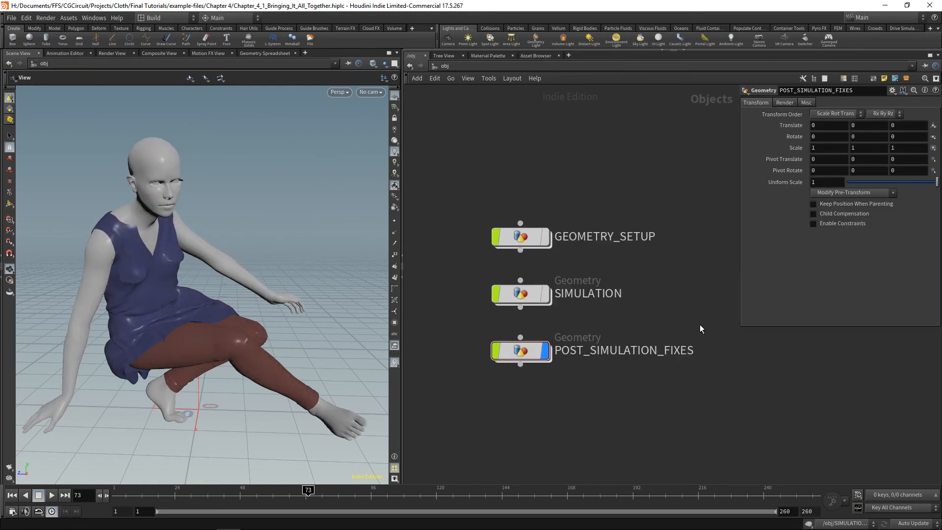